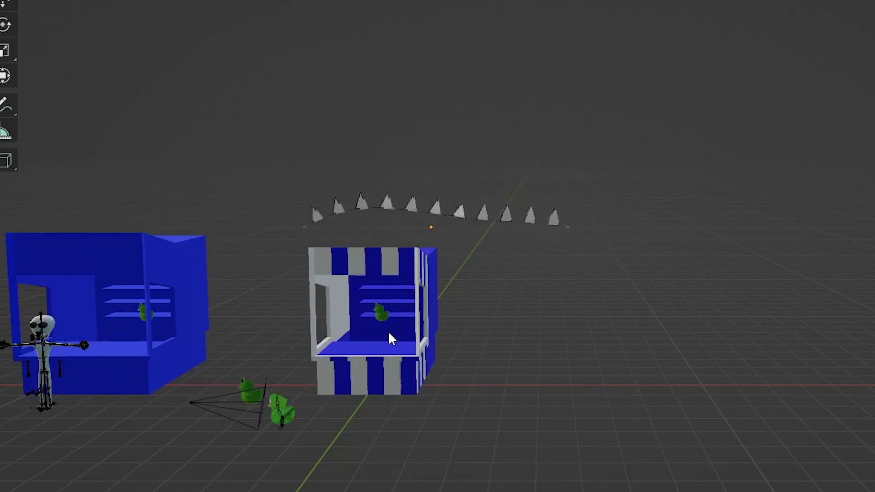
- Orbit and zoom out over the booths to view the new lower bunting strip Plane.001
middle_drag(388, 335, 570, 296)
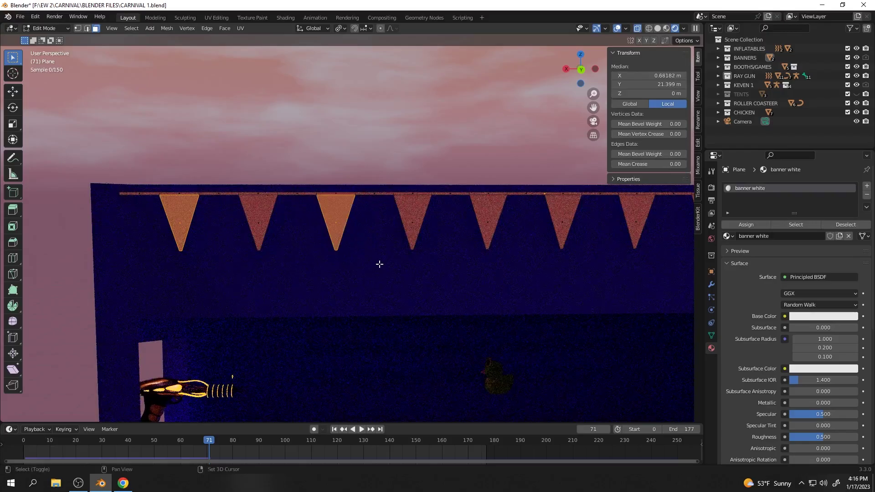
scroll(380, 264, down, 2)
scroll(609, 259, down, 2)
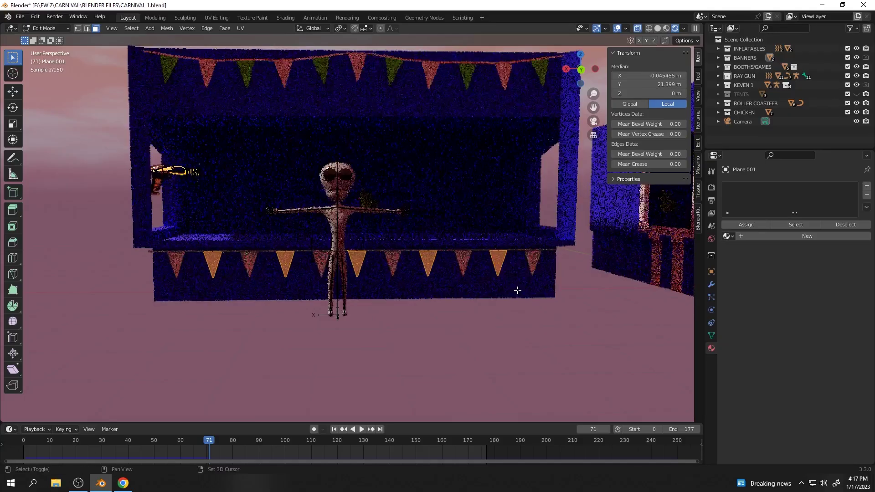
- Give the lower bunting banner white, with banner green assigned to alternate pennants
click(727, 225)
click(756, 319)
click(728, 224)
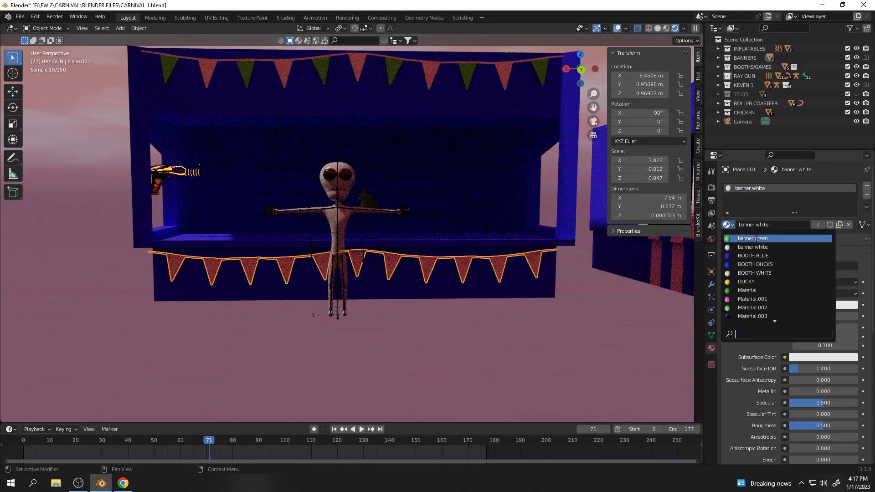
key(Tab)
click(867, 186)
click(728, 251)
click(749, 238)
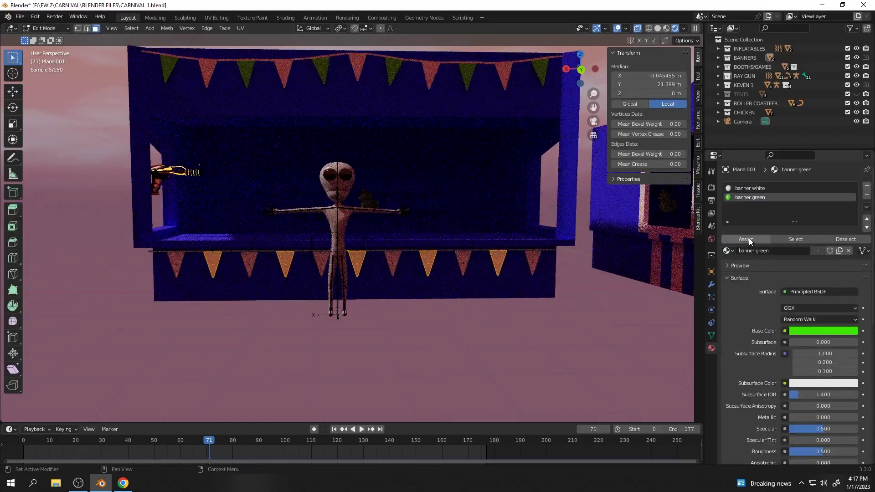
key(Tab)
- Select the duck and move it toward the booth with snapping enabled
scroll(403, 289, down, 5)
middle_drag(402, 289, 523, 266)
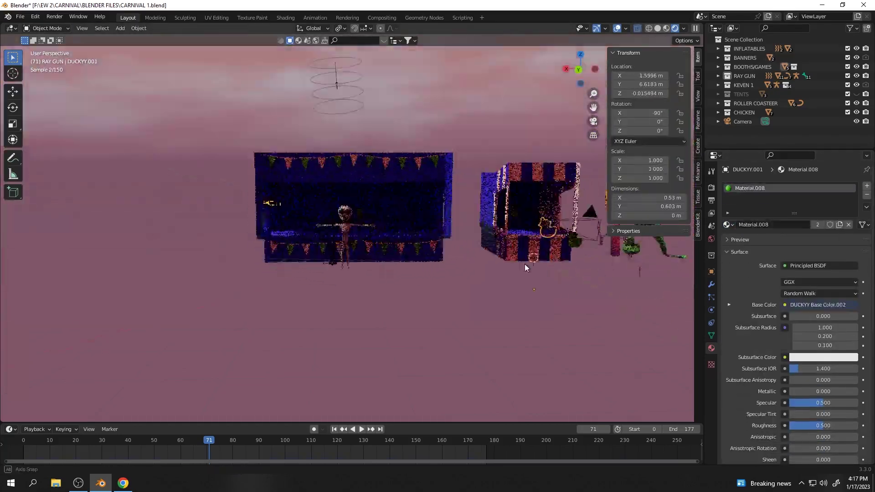
click(514, 211)
click(138, 28)
click(250, 62)
middle_drag(251, 62, 437, 301)
- In front orthographic view, scale the duck by 3.27 and place it on the booth roof
key(KP_1)
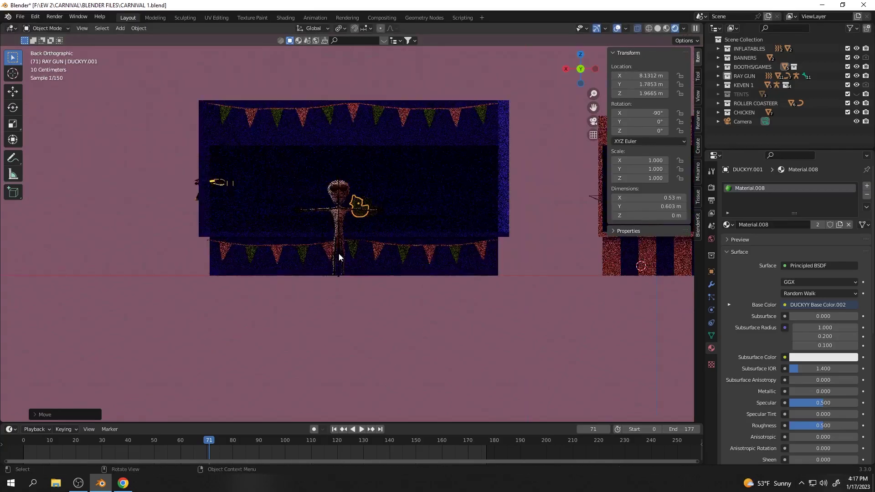
key(s)
key(g)
scroll(329, 243, up, 3)
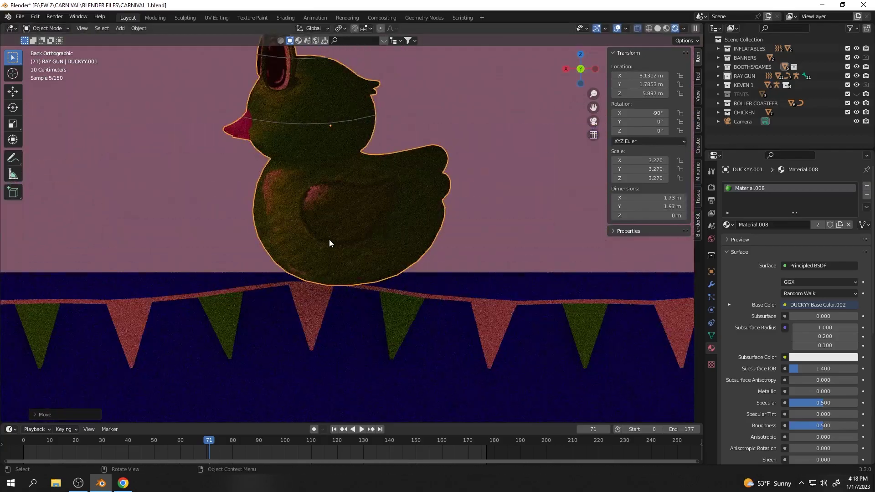
key(g)
click(354, 224)
- Extrude the duck cutout for depth and shade it smooth with 62.6° auto smooth
middle_drag(354, 224, 344, 248)
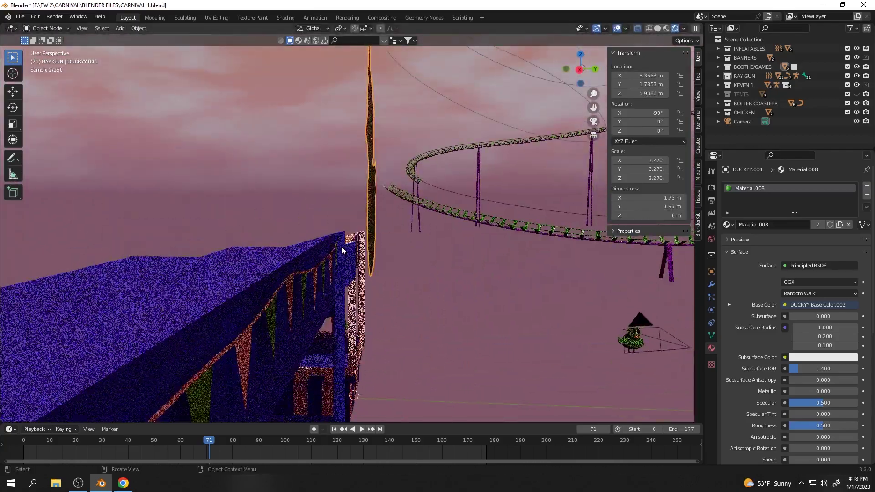
key(Tab)
key(e)
click(428, 259)
middle_drag(428, 259, 289, 252)
key(Tab)
right_click(380, 226)
click(380, 225)
click(289, 217)
scroll(289, 216, up, 3)
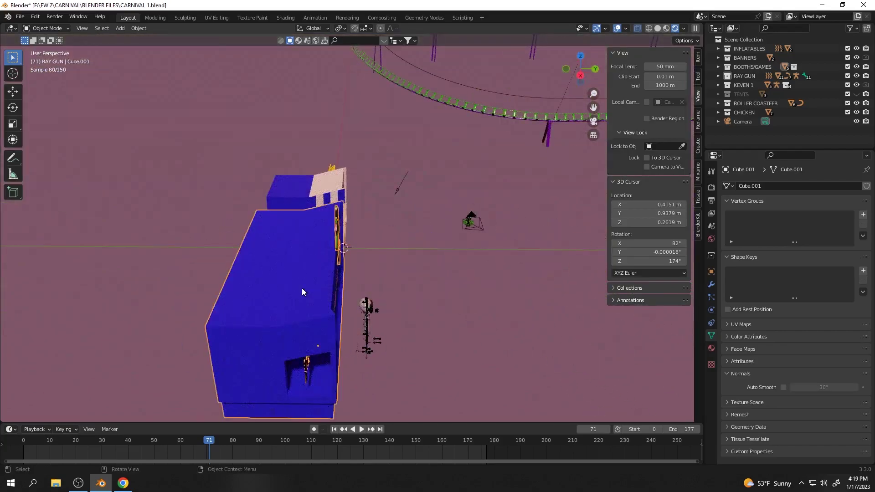
- Parent the duck to the booth with Ctrl+P
key(ctrl+p)
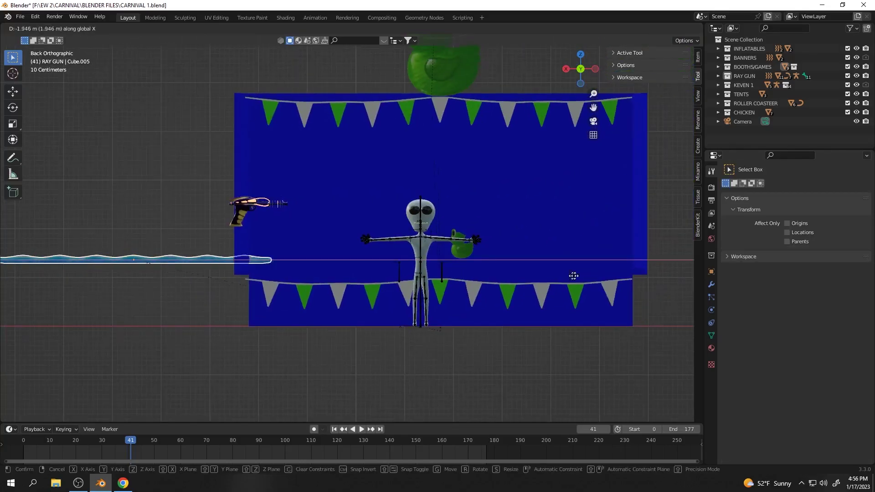
- Fill the booth's back wall with a cyan-to-blue linear gradient
scroll(374, 373, up, 3)
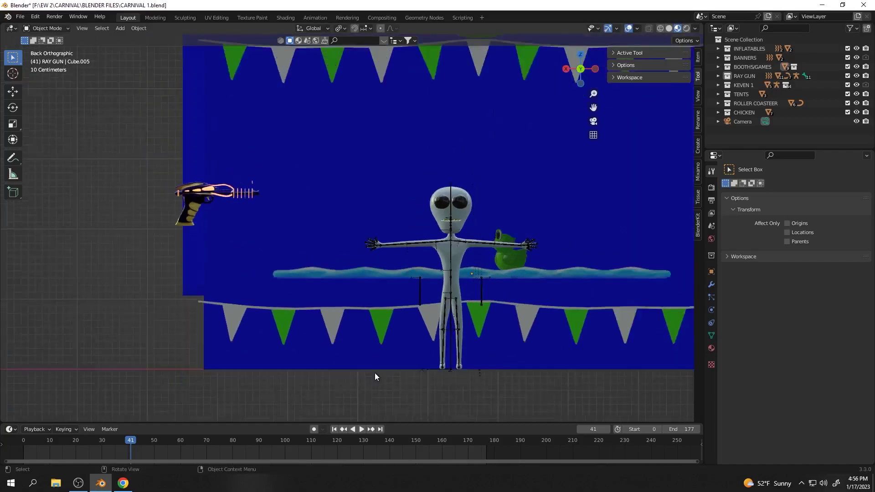
mouse_move(375, 373)
middle_down()
mouse_move(282, 324)
mouse_move(475, 346)
middle_up()
scroll(390, 289, down, 2)
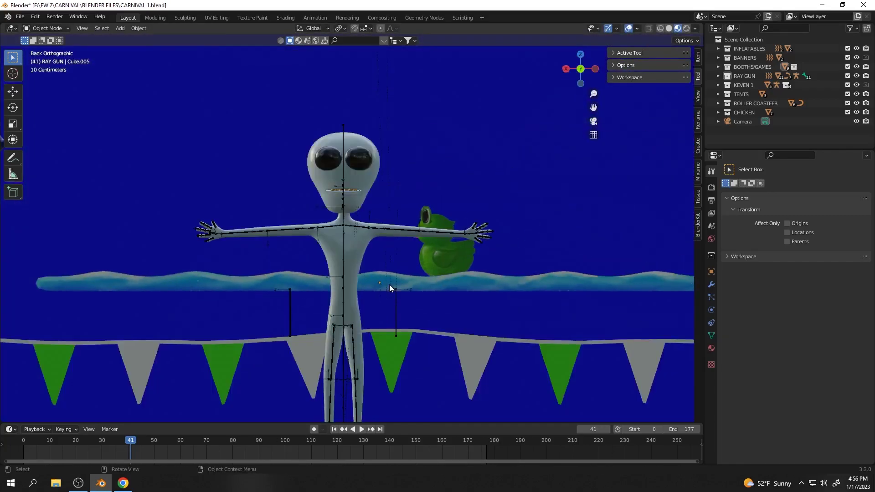
scroll(158, 295, up, 5)
mouse_move(158, 295)
middle_down()
mouse_move(197, 309)
mouse_move(479, 328)
mouse_move(618, 327)
mouse_move(491, 409)
mouse_move(331, 324)
mouse_move(382, 316)
mouse_move(544, 338)
middle_up()
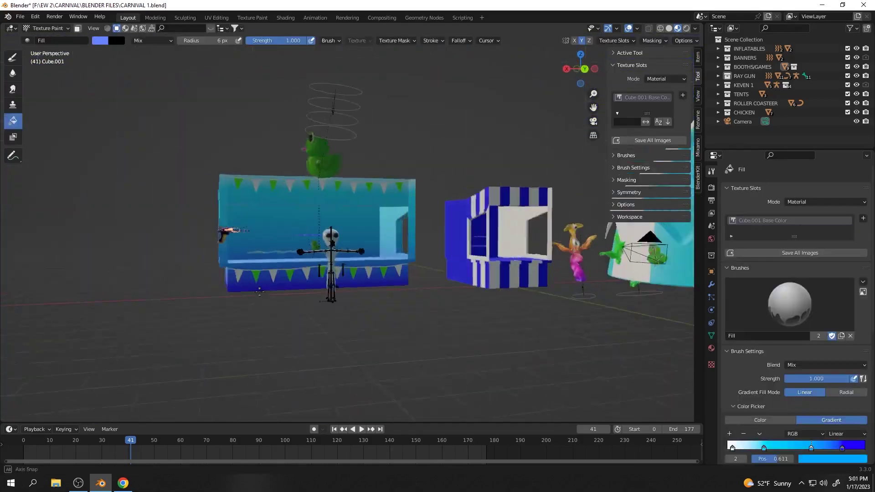
mouse_move(328, 256)
middle_down()
mouse_move(301, 317)
mouse_move(319, 305)
mouse_move(338, 286)
mouse_move(273, 304)
mouse_move(190, 353)
mouse_move(340, 161)
middle_up()
drag(323, 307, 323, 307)
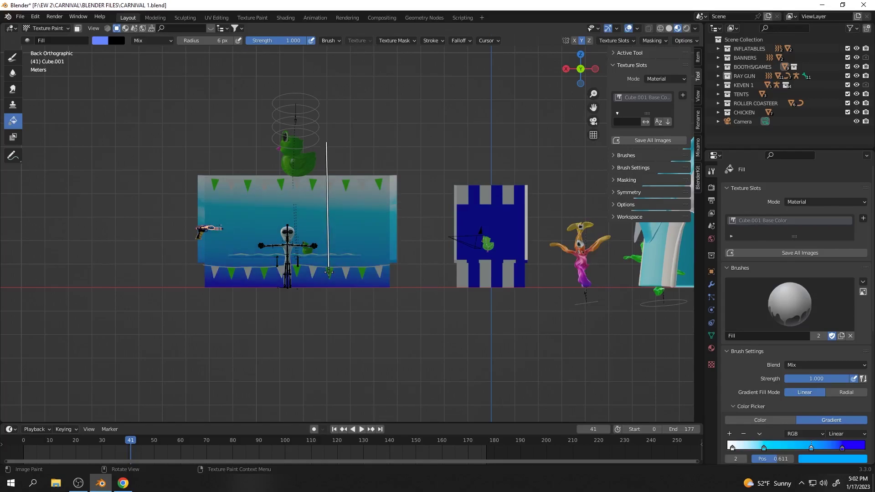
drag(328, 273, 329, 273)
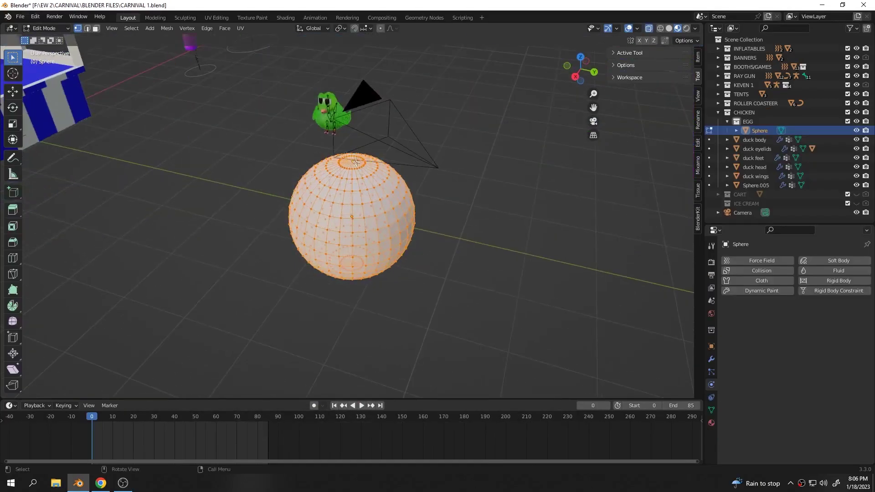
- Stretch the sphere's top and widen its lower half into an egg shape with proportional editing
middle_drag(401, 142, 390, 164)
key(g)
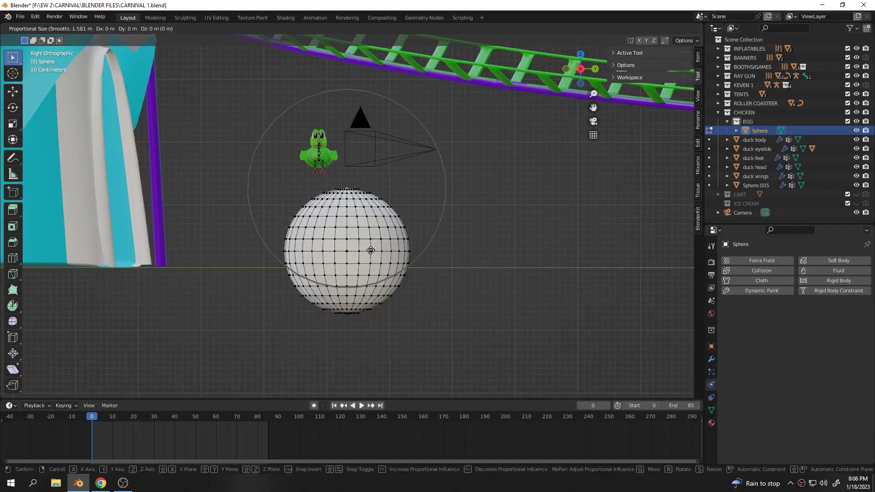
click(410, 303)
key(s)
click(308, 247)
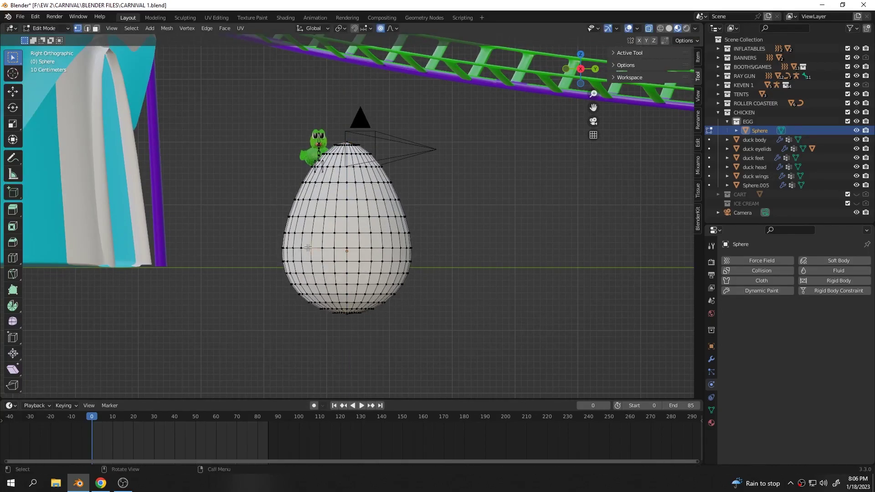
alt+click(309, 248)
key(s)
click(476, 266)
key(Tab)
middle_drag(477, 266, 370, 286)
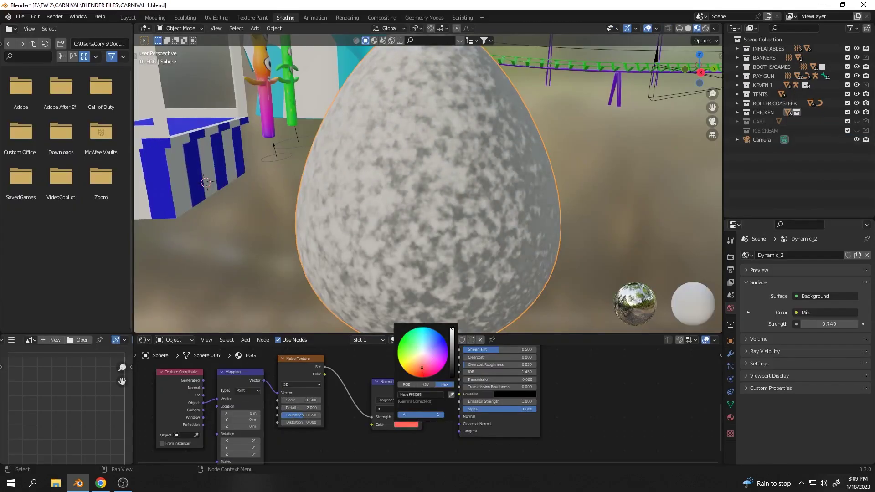
- Insert a ColorRamp between the Noise Texture and Normal Map, and set the Normal Map colour to green
scroll(422, 392, down, 3)
key(shift+a)
text(c)
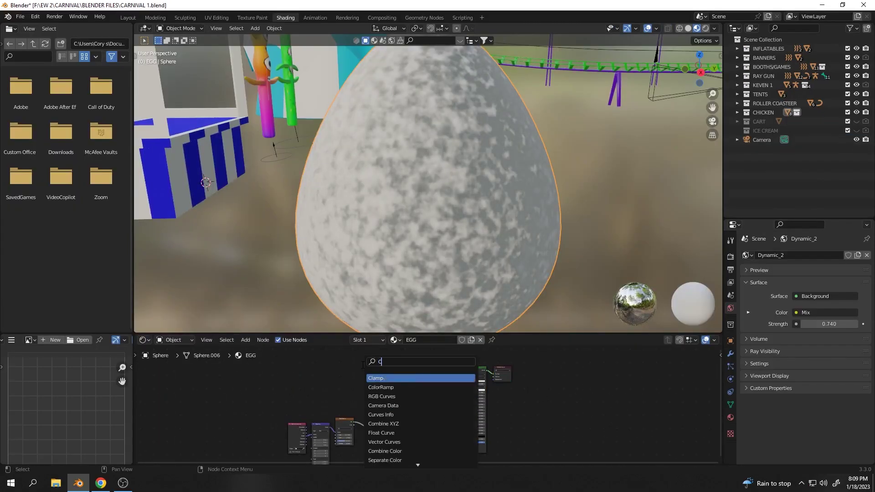
scroll(387, 400, up, 2)
mouse_move(387, 401)
mouse_down()
mouse_move(360, 392)
mouse_move(333, 430)
mouse_up()
scroll(294, 413, up, 2)
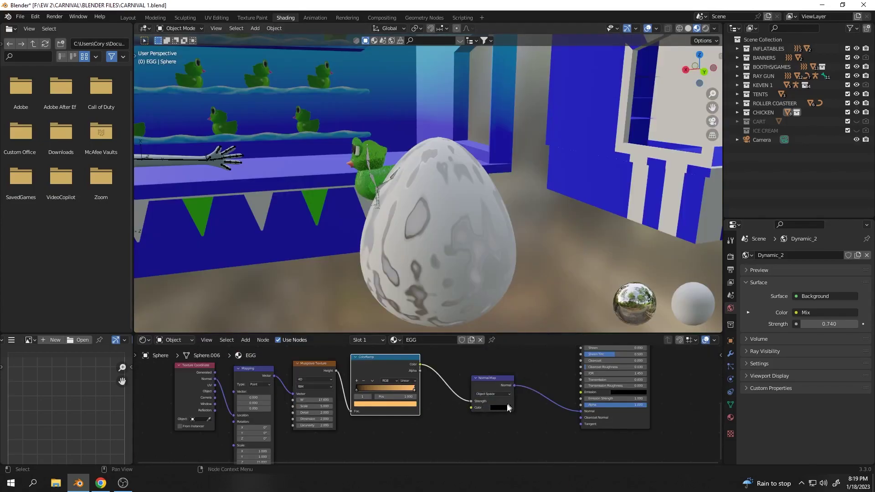
click(508, 407)
- Switch the Musgrave Texture node to 4D
middle_drag(532, 378, 465, 445)
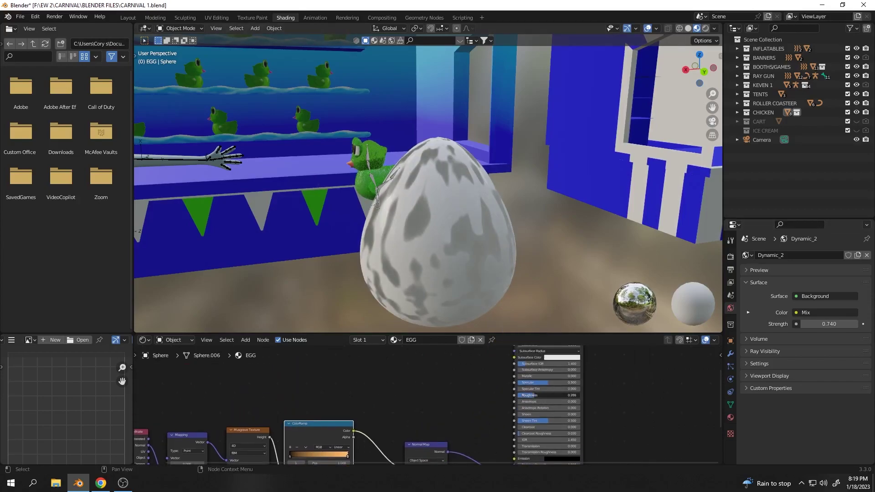
middle_drag(529, 399, 404, 363)
click(426, 385)
click(417, 410)
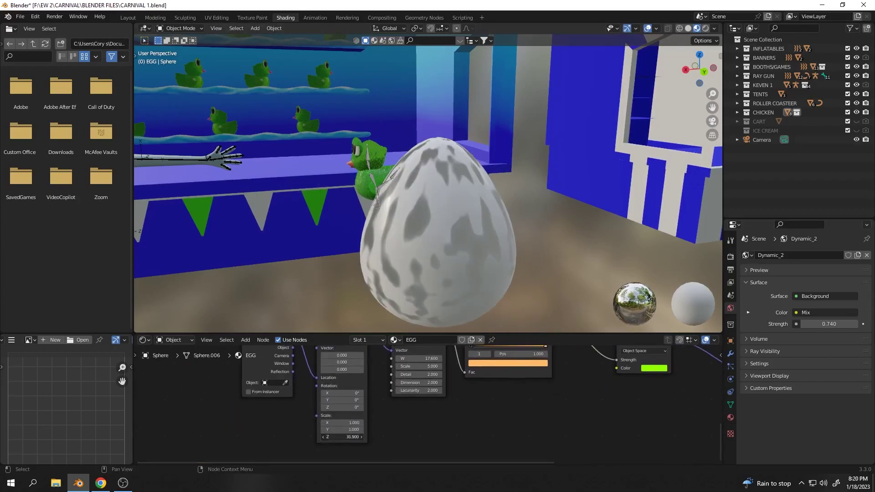
shift+scroll(347, 416, up, 1)
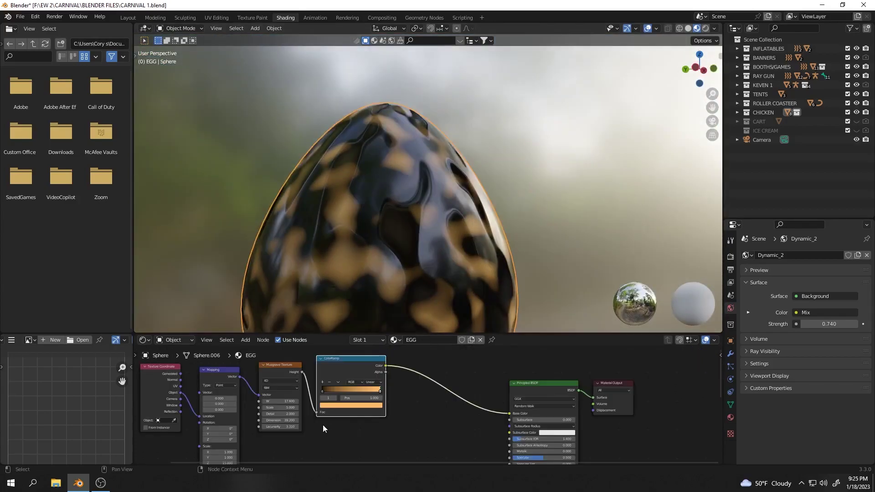
scroll(386, 380, down, 3)
- Shift the ColorRamp stops so the egg's shell turns white
drag(382, 377, 387, 379)
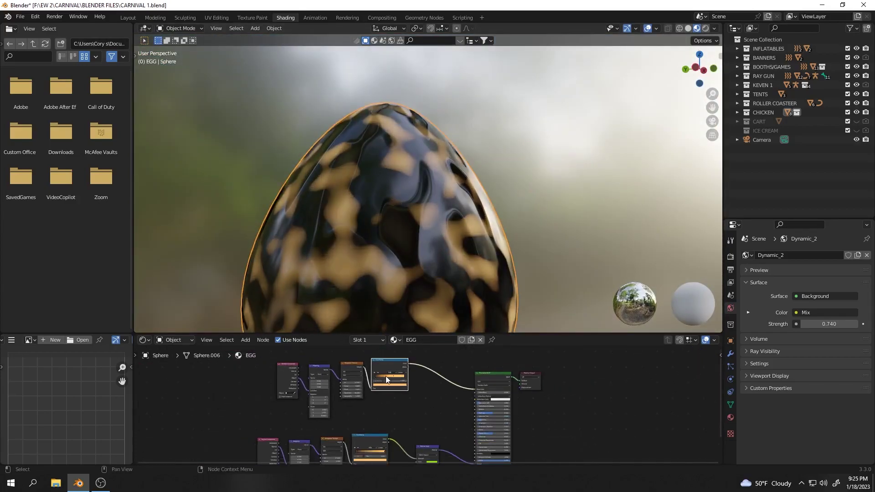
middle_drag(524, 296, 553, 230)
scroll(553, 230, down, 3)
scroll(392, 383, up, 2)
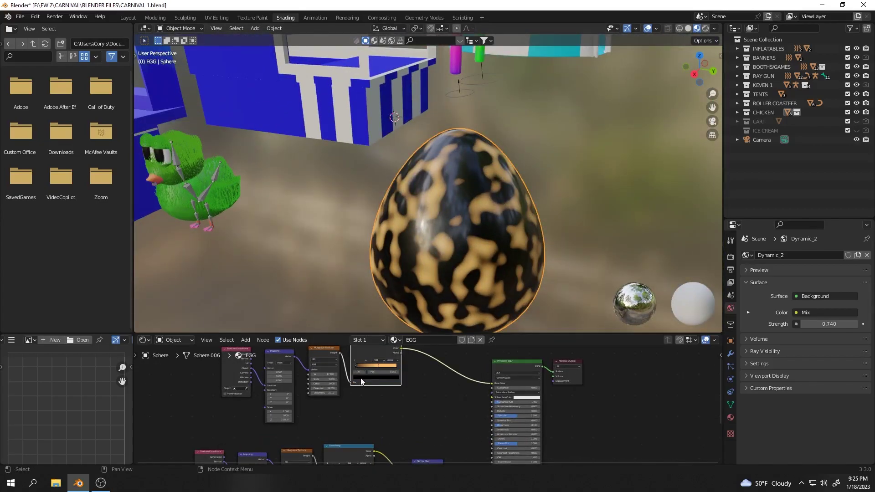
drag(387, 381, 400, 381)
- Change the egg's spot colour from orange to purple and reopen a ramp stop's colour
drag(367, 337, 375, 325)
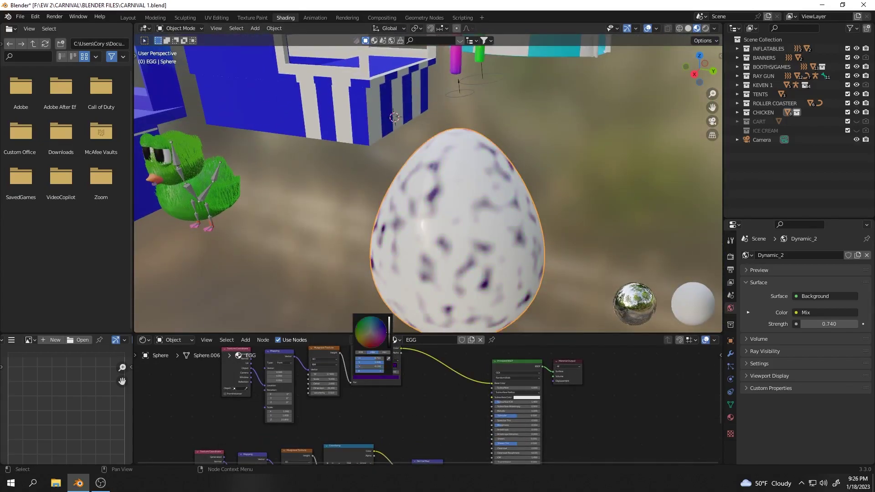
scroll(328, 393, down, 1)
drag(379, 372, 380, 350)
scroll(378, 372, down, 1)
click(385, 383)
scroll(374, 377, up, 2)
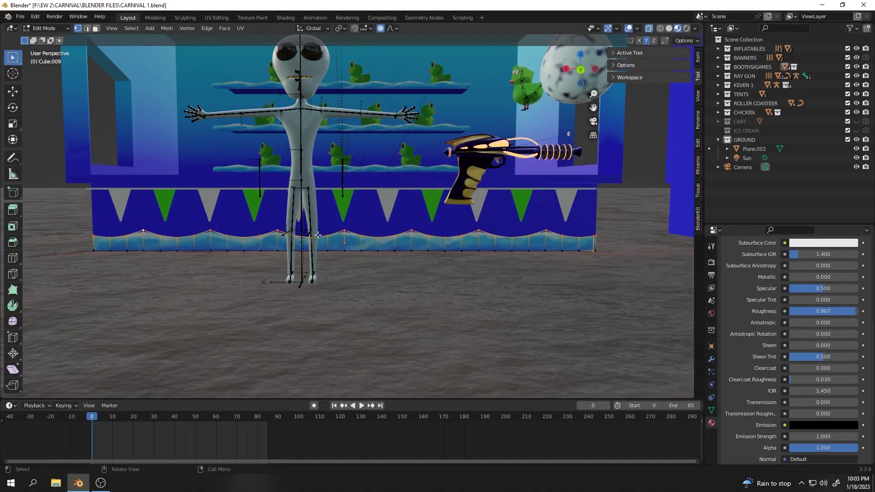
- Move the copied wave strip down onto the booth front and raise its top vertices
key(g)
key(z)
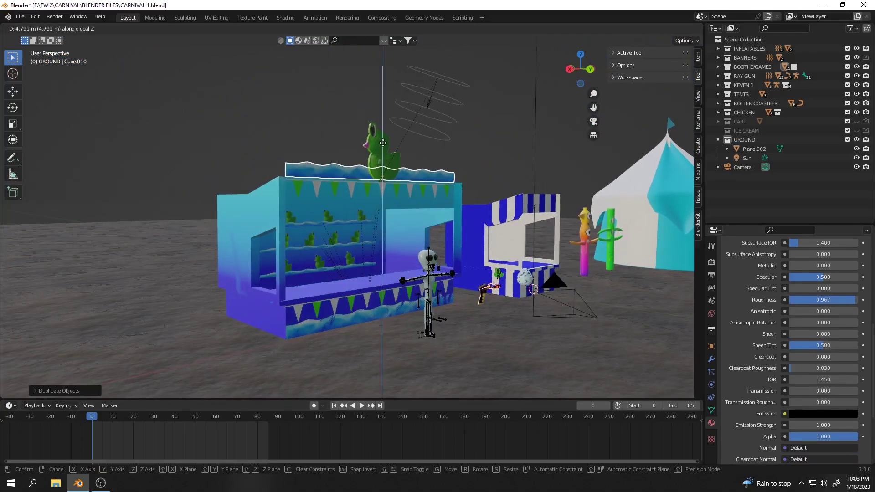
key(g)
key(z)
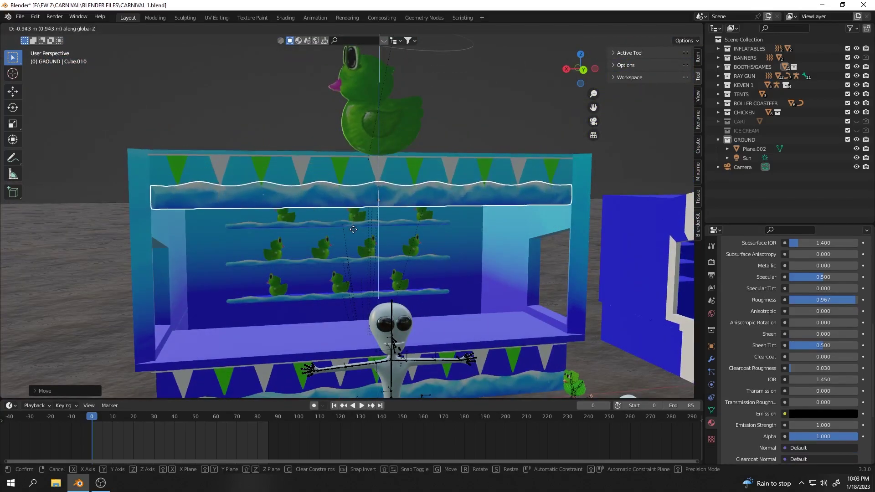
click(441, 228)
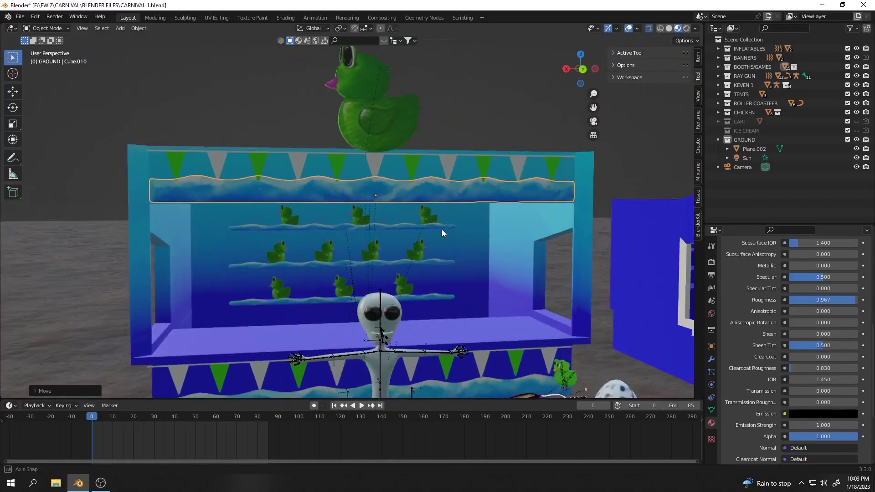
key(g)
key(z)
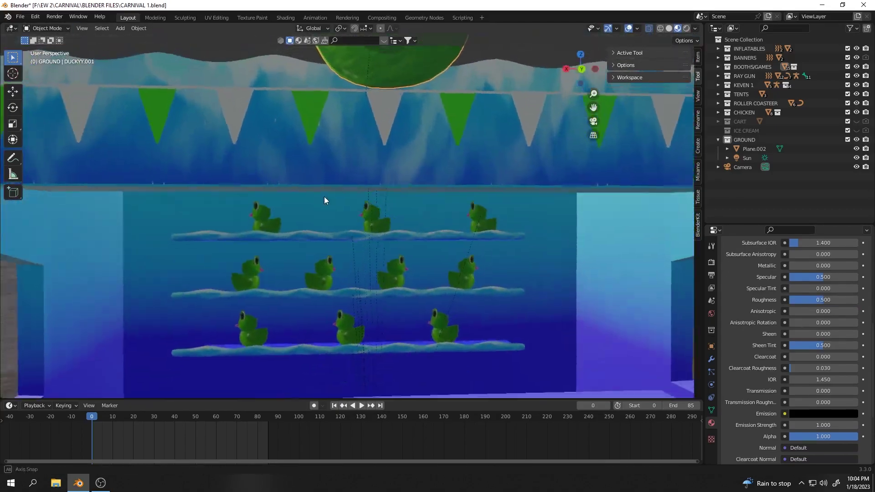
key(space)
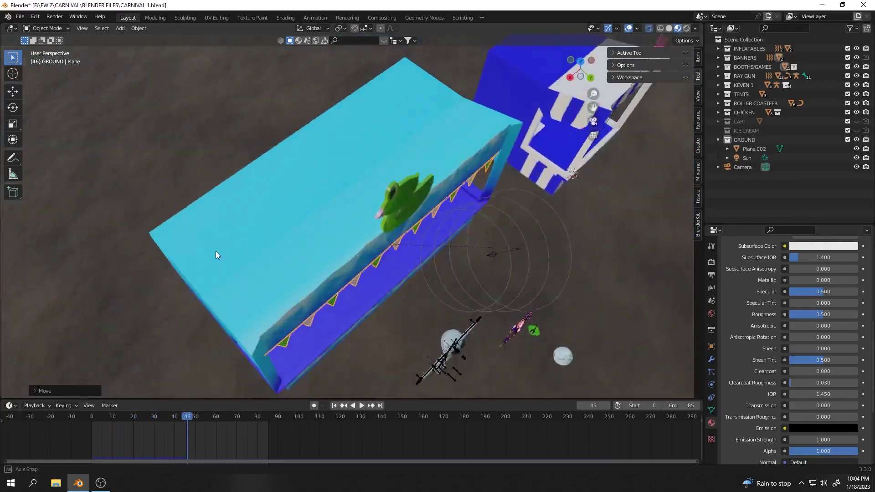
- Add an Array modifier to the shelf and spread the stacked shelves further apart
middle_drag(215, 251, 240, 191)
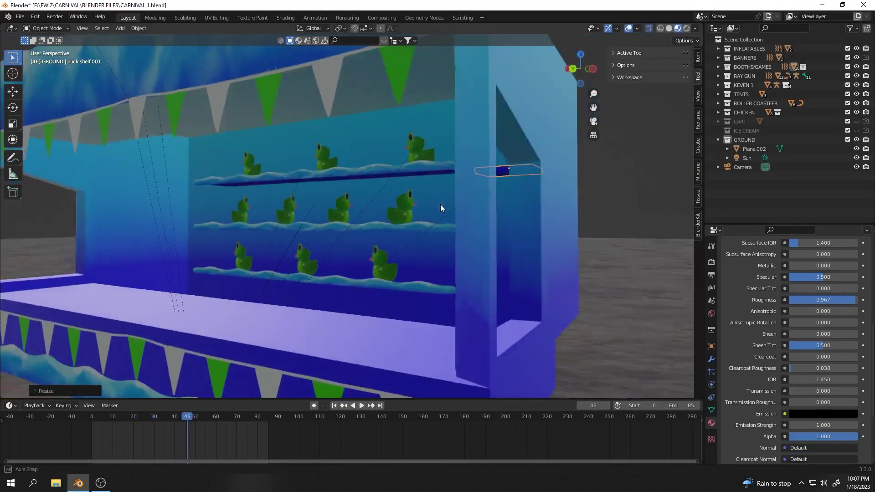
middle_drag(440, 208, 502, 214)
click(712, 359)
click(775, 261)
click(700, 70)
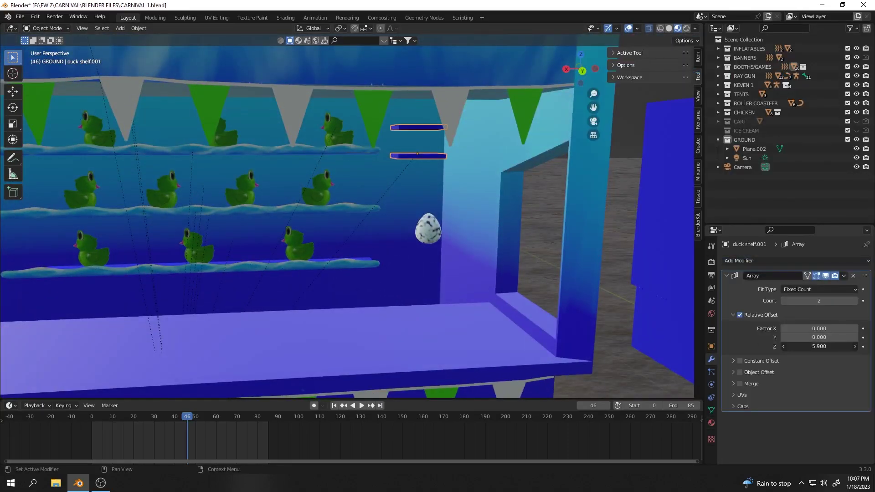
click(450, 208)
drag(819, 347, 848, 346)
- Duplicate the spotted egg onto the shelves, checking from the back view
key(ctrl+KP_1)
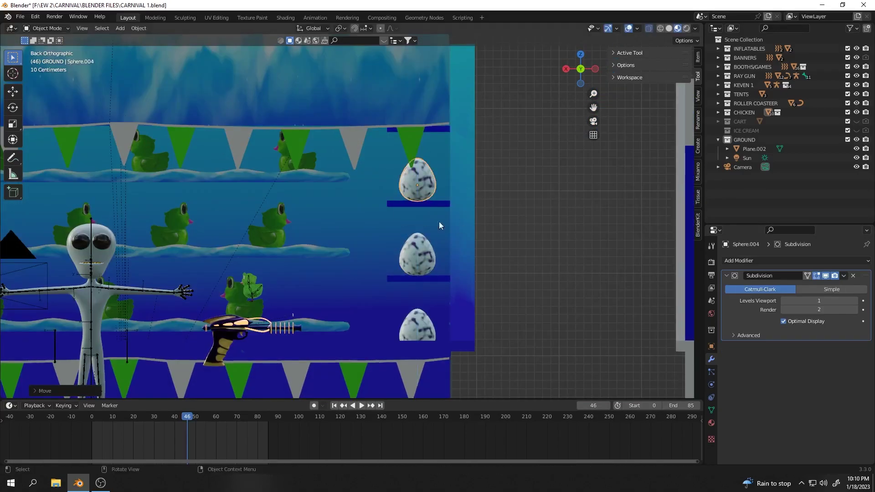
scroll(439, 221, up, 3)
scroll(442, 289, down, 4)
key(shift+d)
right_click(455, 226)
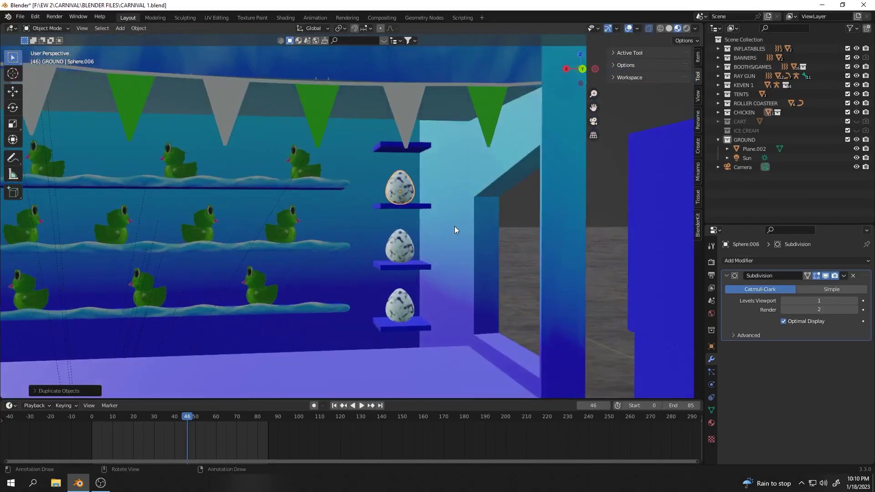
middle_drag(461, 162, 363, 189)
scroll(376, 147, up, 6)
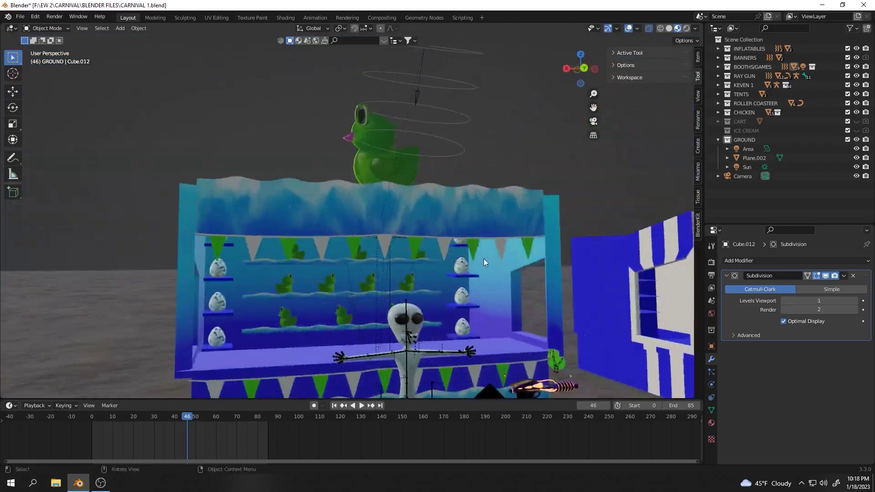
scroll(466, 255, up, 3)
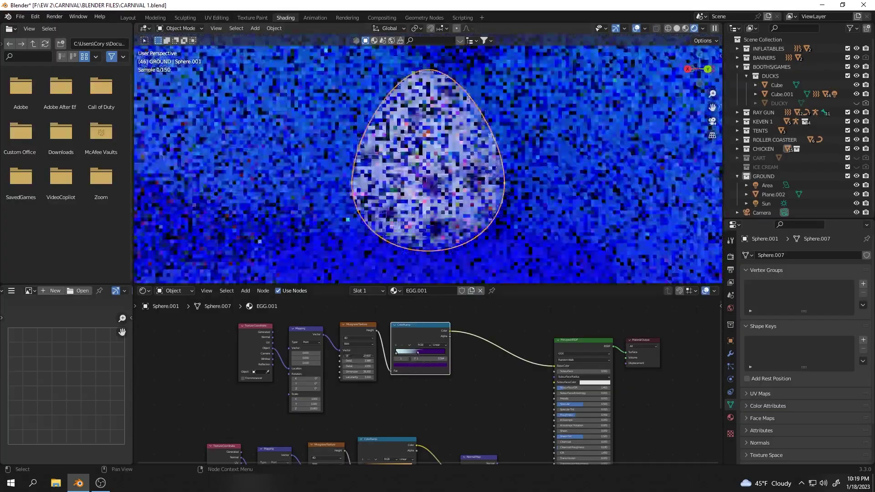
- Change one shelf egg's spot colour to green
click(401, 368)
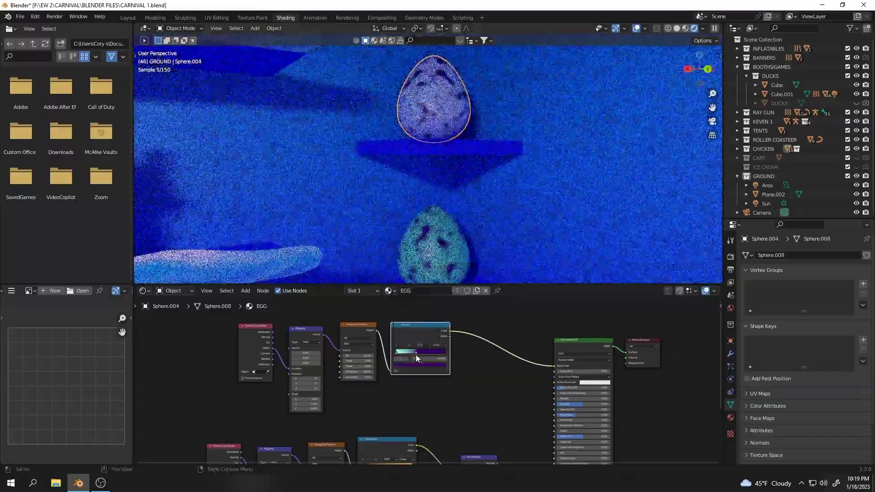
click(401, 366)
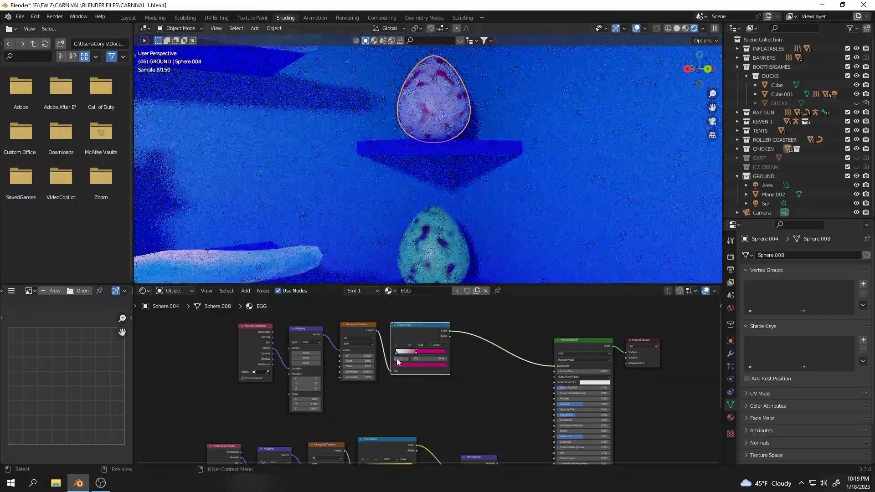
click(401, 366)
click(413, 315)
middle_drag(484, 273, 396, 211)
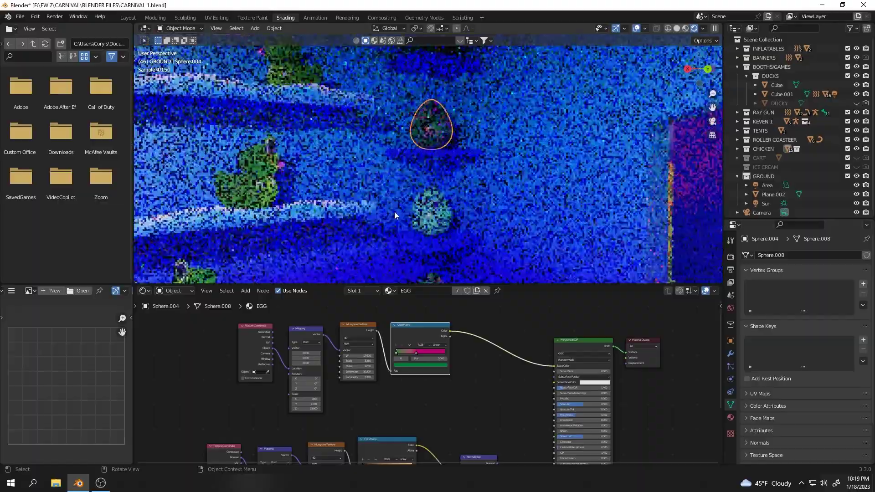
- Select the lower egg and give its spots an orange-yellow colour
click(451, 203)
click(449, 212)
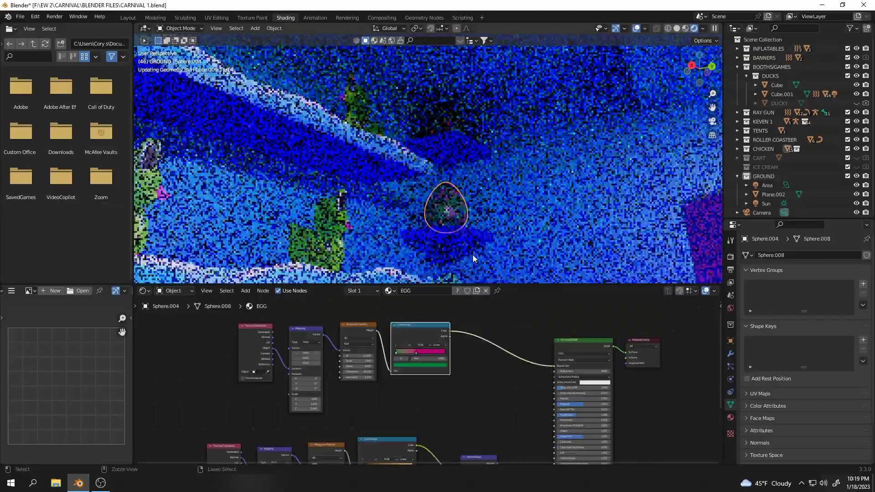
click(419, 365)
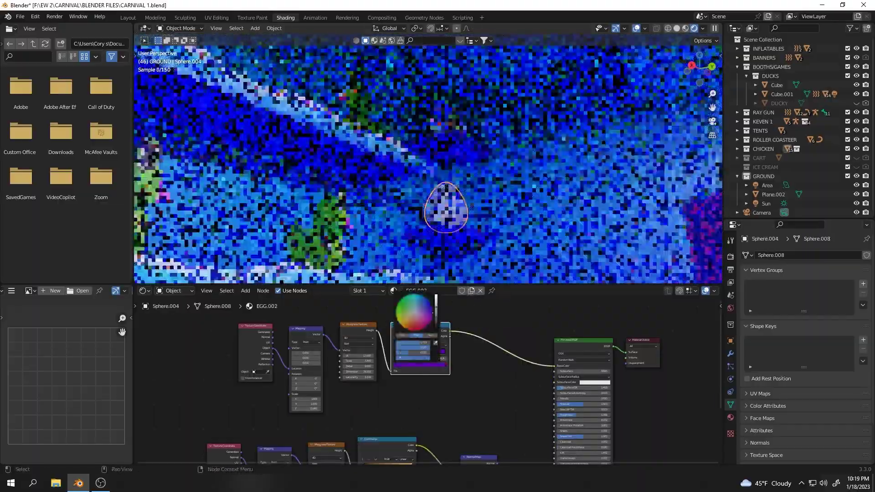
click(419, 365)
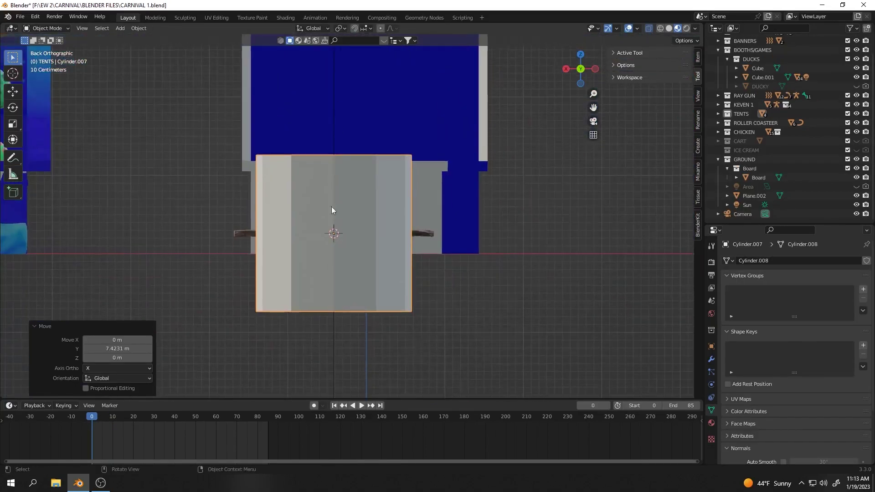
- Give the white tent Cylinder.007 collision physics and test-play the simulation
scroll(346, 209, up, 2)
middle_drag(377, 209, 208, 267)
scroll(214, 269, up, 5)
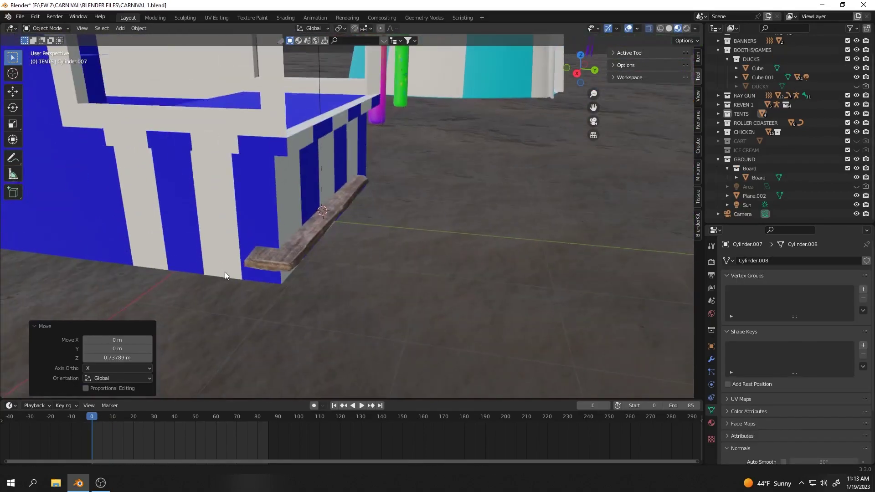
click(255, 282)
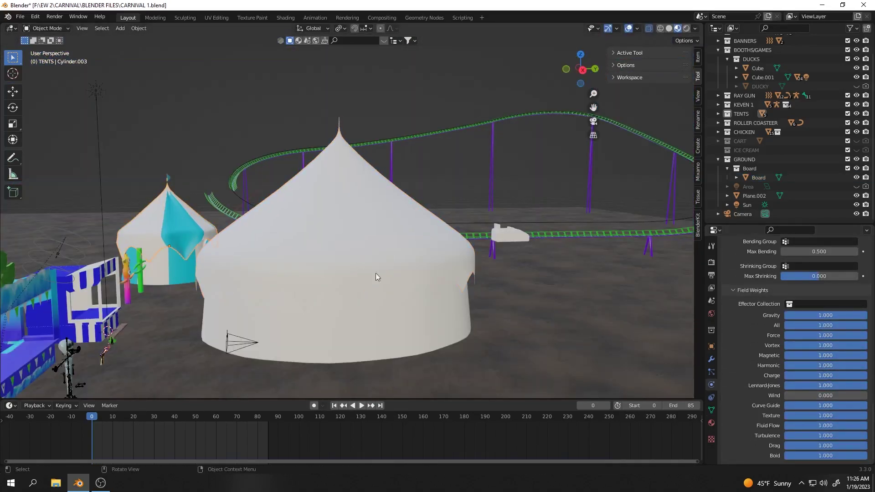
scroll(376, 273, up, 2)
alt+scroll(364, 317, down, 9)
click(365, 316)
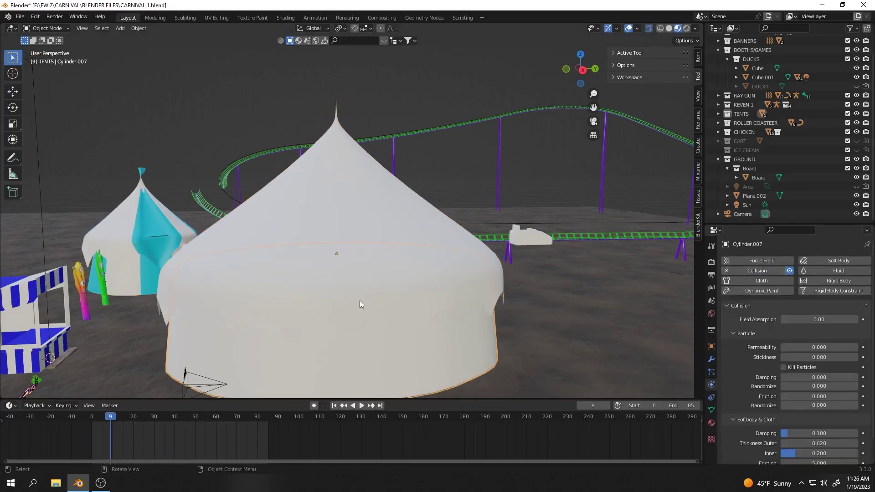
scroll(359, 300, down, 2)
key(space)
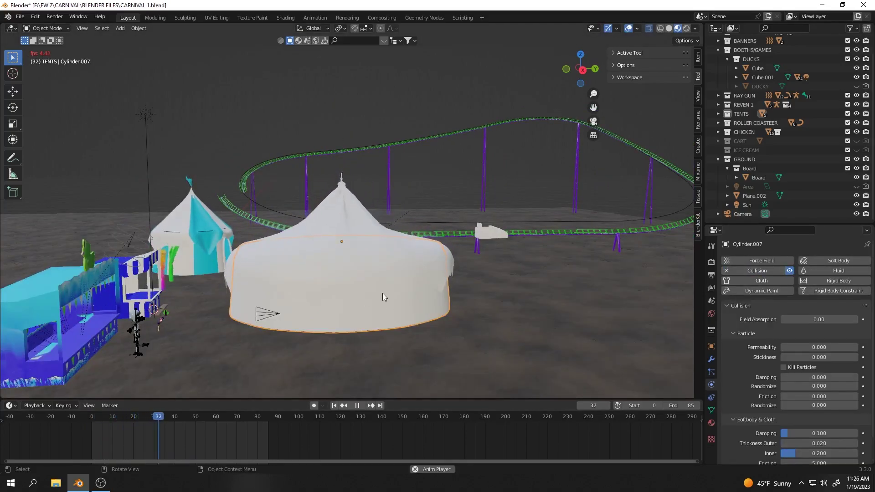
scroll(309, 226, up, 4)
key(space)
- Set the cyan-striped cloth tent's effector collection to TENTS and replay from frame one
click(314, 219)
middle_drag(314, 220, 356, 267)
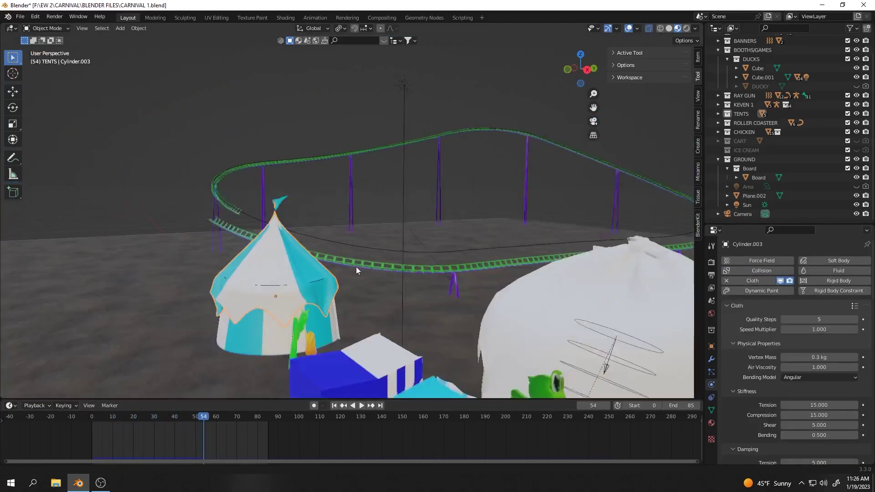
scroll(391, 231, up, 5)
middle_drag(410, 152, 217, 248)
scroll(153, 217, down, 4)
key(shift+Left)
scroll(798, 342, down, 5)
scroll(805, 338, up, 5)
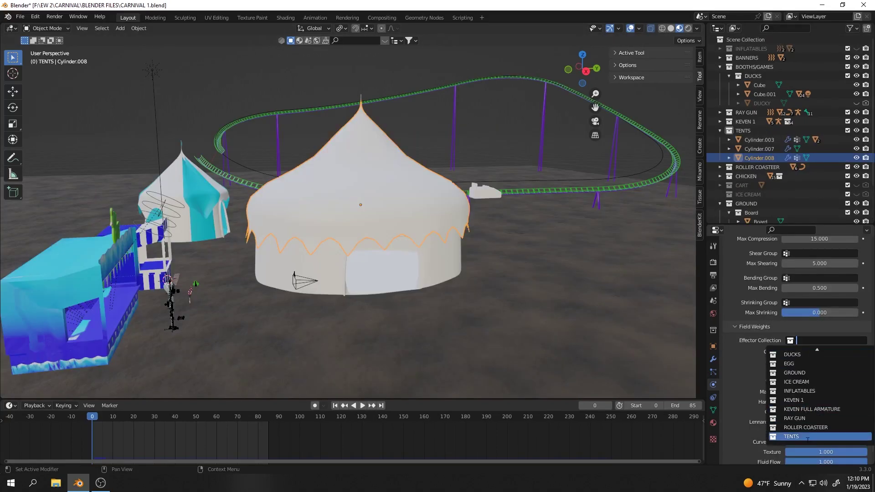
click(807, 436)
key(space)
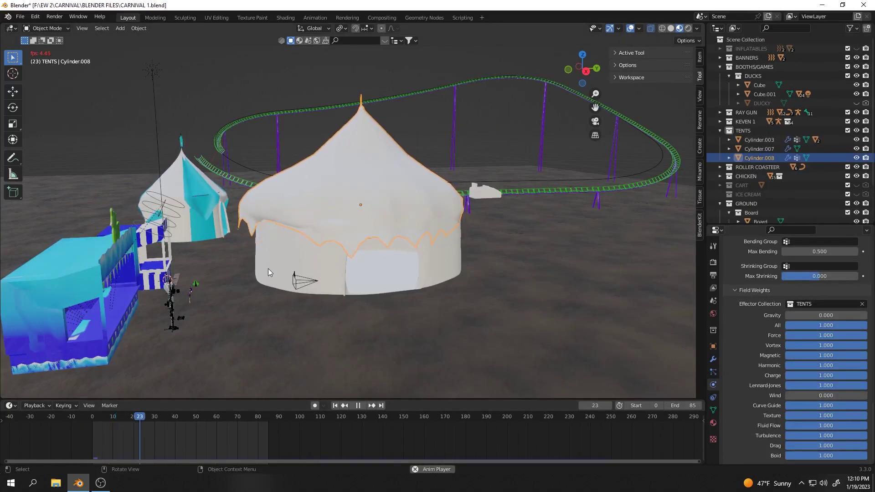
- Stop playback and add a Subdivision Surface modifier to the white tent
middle_drag(268, 269, 456, 283)
key(space)
click(713, 359)
click(770, 260)
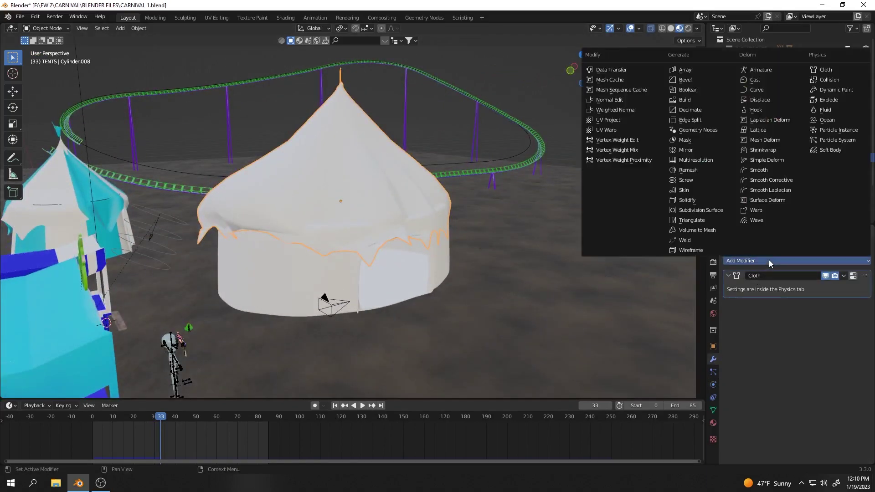
click(675, 207)
middle_drag(538, 273, 515, 273)
scroll(515, 273, up, 2)
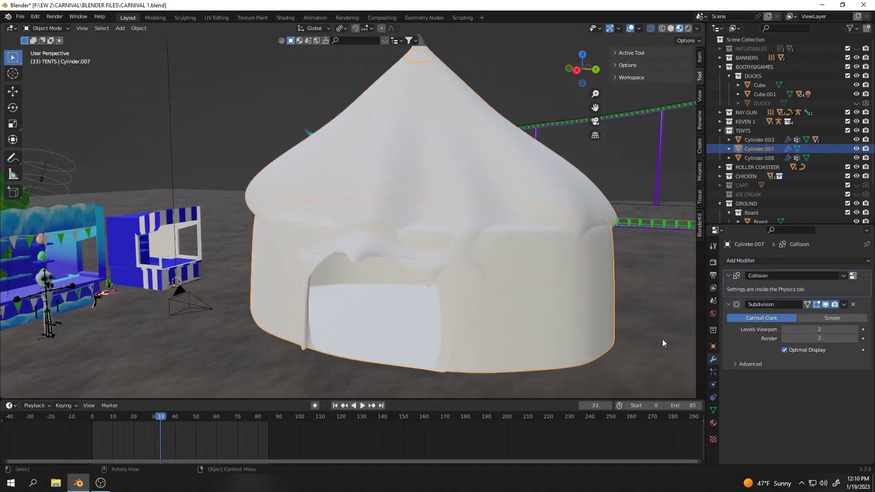
- Review the white tent's cloth physics, modifiers and vertex group settings
click(714, 385)
click(714, 359)
click(714, 409)
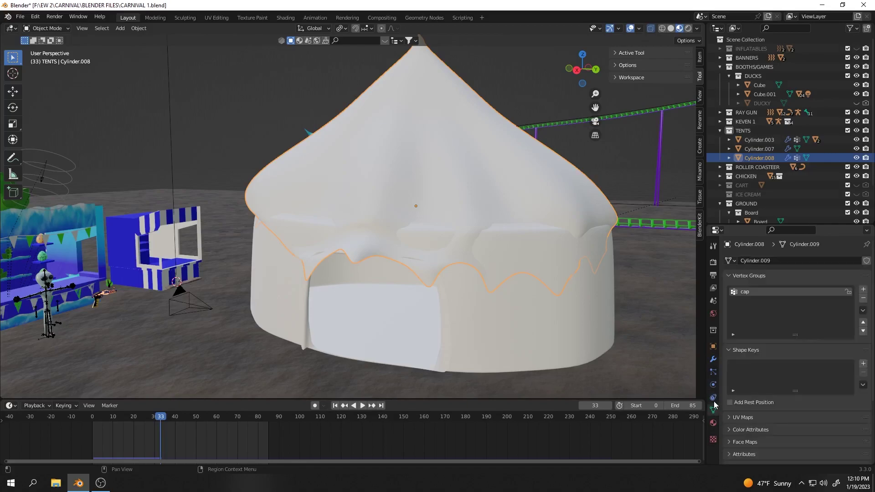
middle_drag(455, 237, 437, 173)
- Scale the cyan-striped tent wider along X and replay the cloth simulation
click(434, 166)
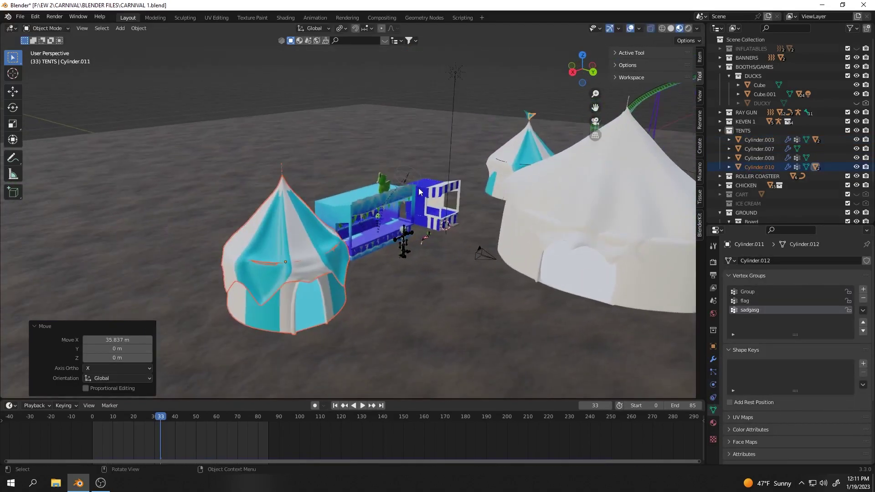
key(space)
key(space)
middle_drag(321, 274, 423, 272)
key(s)
key(x)
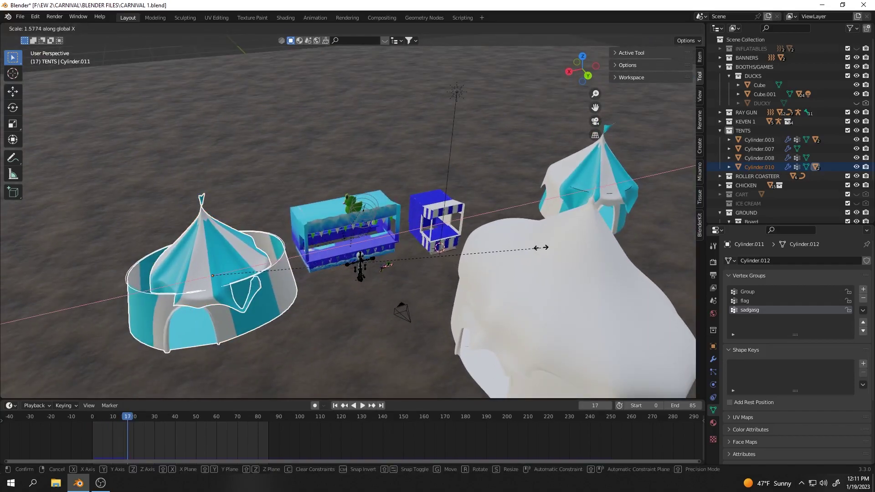
click(501, 251)
middle_drag(502, 251, 288, 311)
key(shift+ctrl+space)
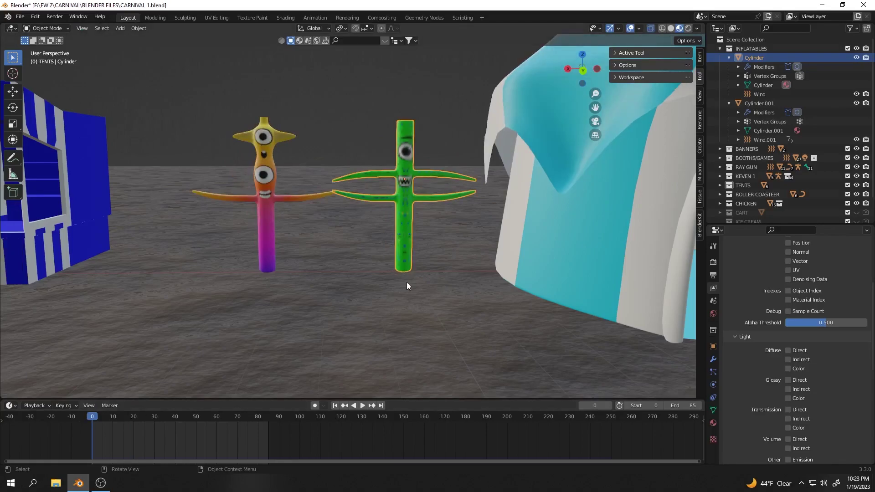
- In solid shading, select the inflatable tube figure together with its Wind force field
click(670, 29)
scroll(452, 239, down, 5)
middle_drag(453, 240, 342, 316)
shift+click(342, 314)
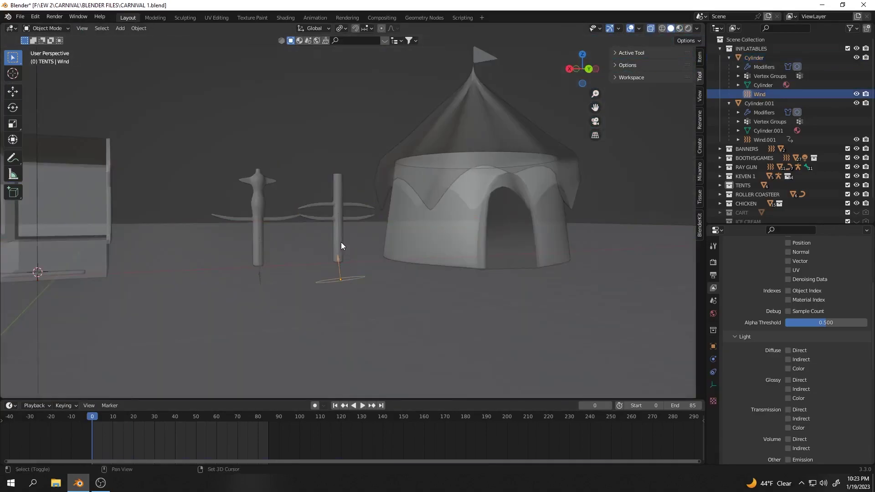
middle_drag(341, 242, 489, 296)
- Duplicate the inflatable figure and move the copy along Y beside the others
key(shift+d)
right_click(489, 295)
key(g)
key(y)
click(351, 289)
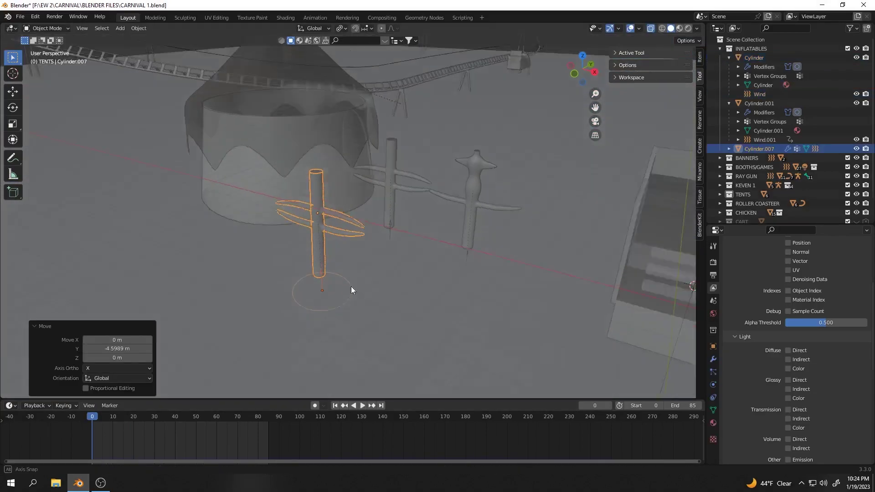
middle_drag(351, 289, 423, 285)
- In material preview, select a block of faces on the new tube in Edit Mode
click(679, 28)
key(Tab)
shift+middle_drag(417, 239, 410, 210)
scroll(411, 209, up, 3)
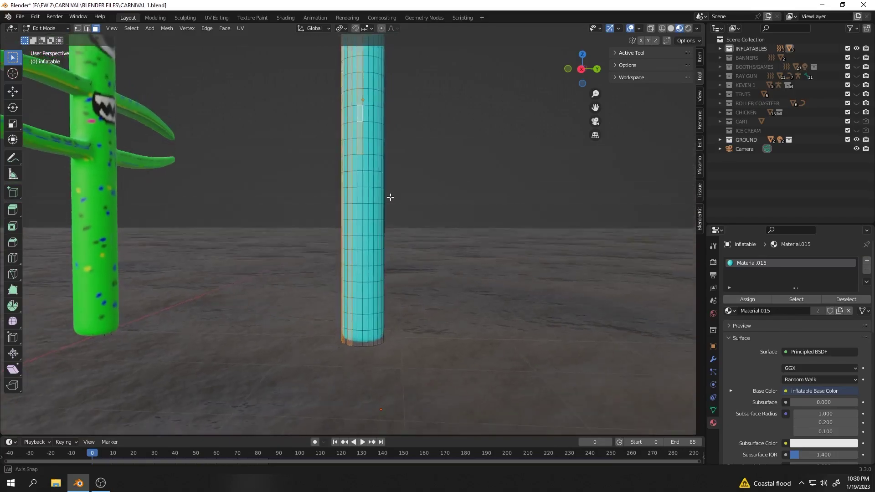
drag(356, 300, 356, 302)
middle_drag(357, 301, 416, 246)
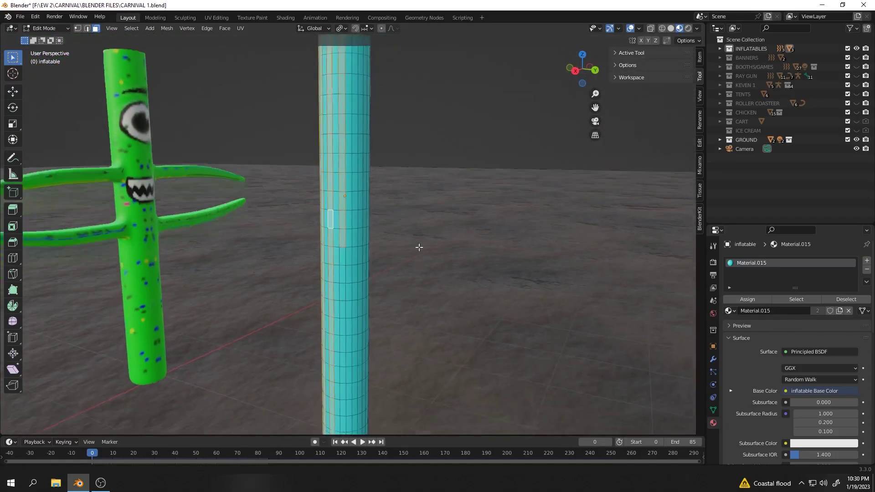
scroll(399, 367, up, 2)
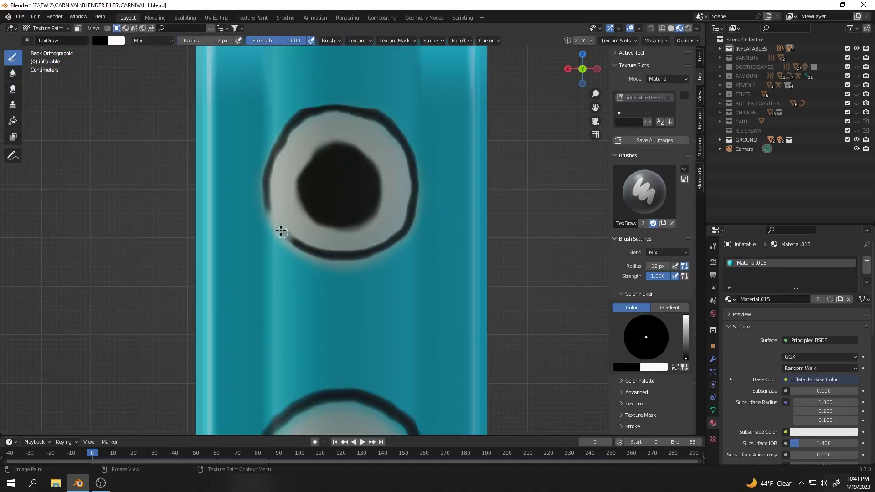
- Scale the selected faces on the painted cyan tube and exit texture painting
scroll(254, 217, down, 8)
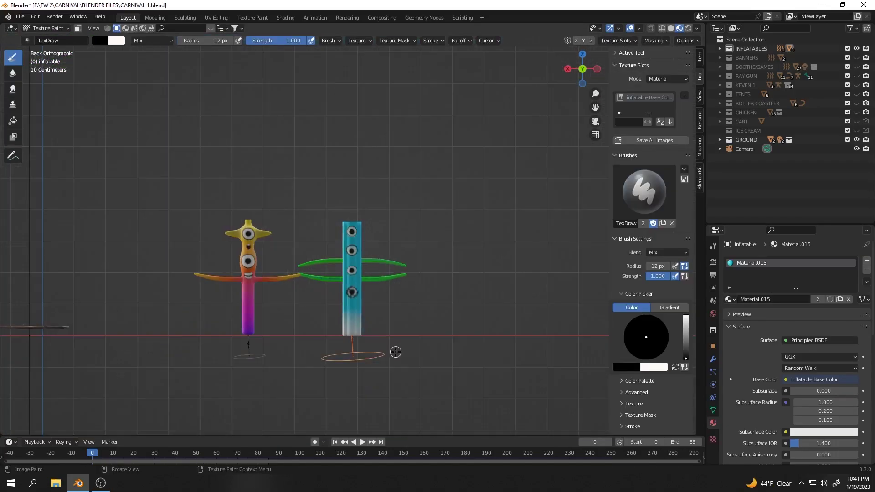
scroll(412, 303, up, 4)
key(Tab)
mouse_move(413, 304)
middle_down()
mouse_move(382, 155)
mouse_move(346, 155)
middle_up()
key(s)
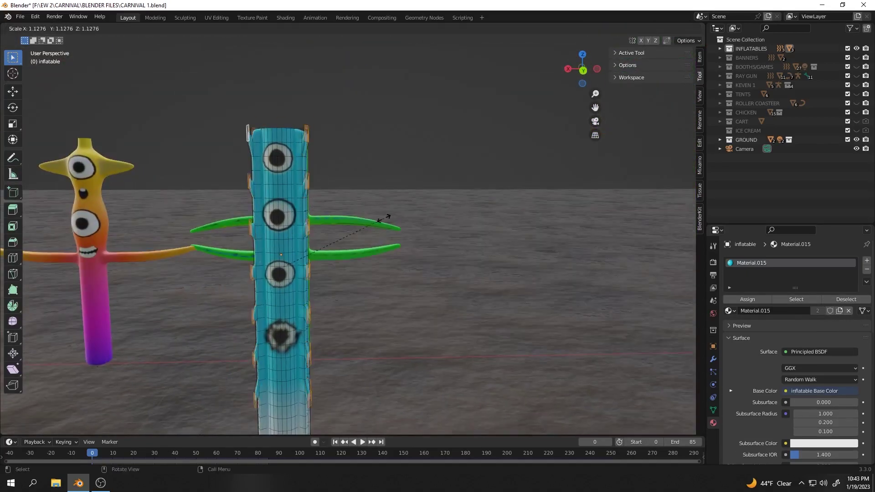
click(371, 189)
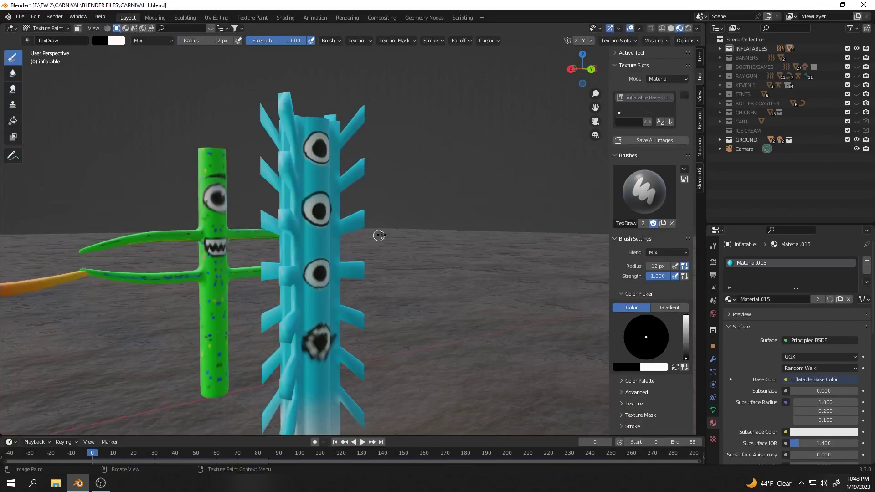
mouse_move(502, 219)
middle_down()
mouse_move(414, 214)
mouse_move(265, 310)
middle_up()
key(ctrl+Tab)
- Extrude and scale side wings on the green ringed figure, then play the swaying inflatables
key(space)
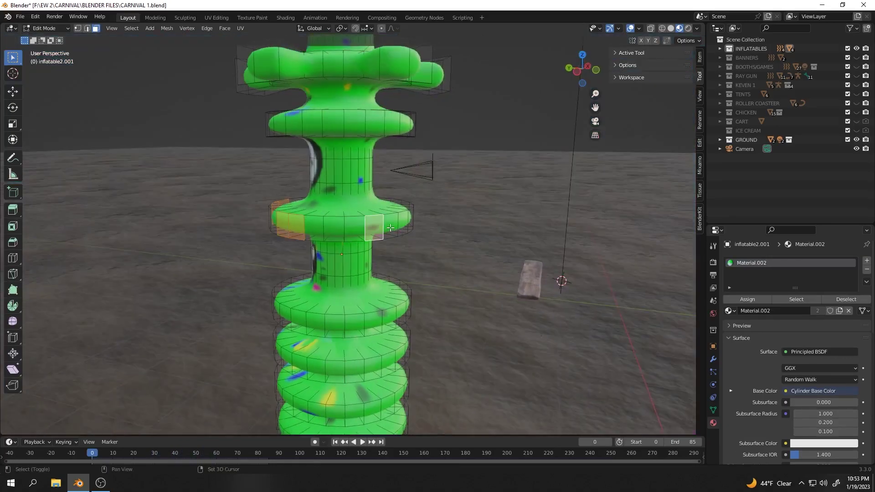
middle_drag(400, 170, 451, 222)
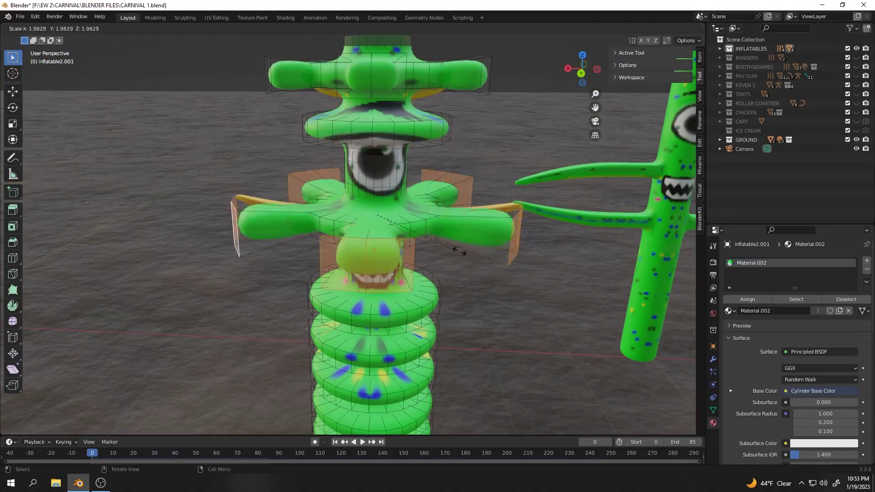
click(449, 244)
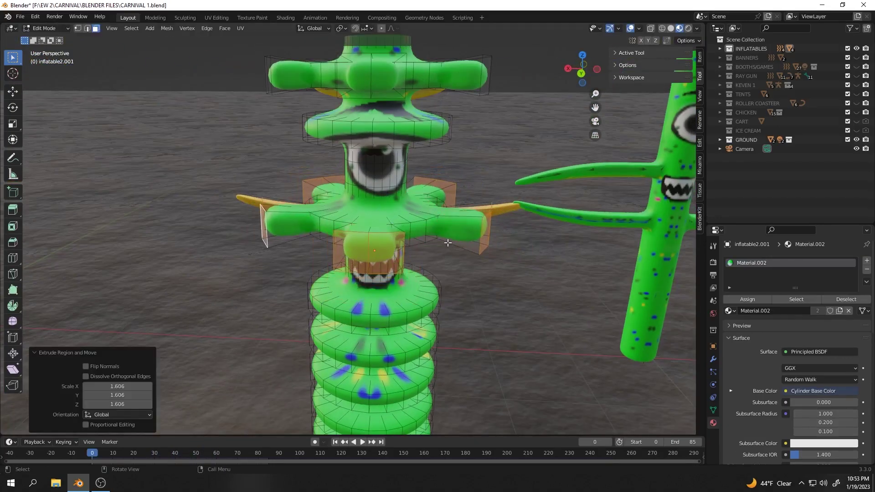
key(s)
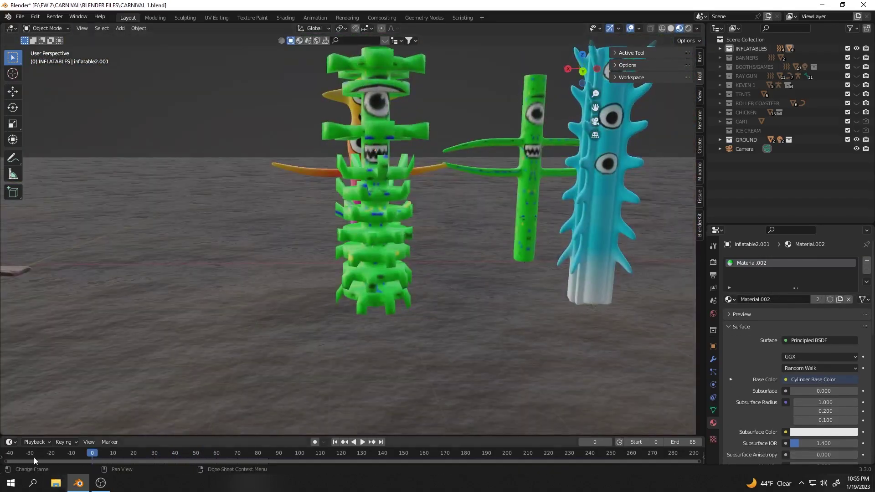
key(space)
scroll(380, 221, down, 5)
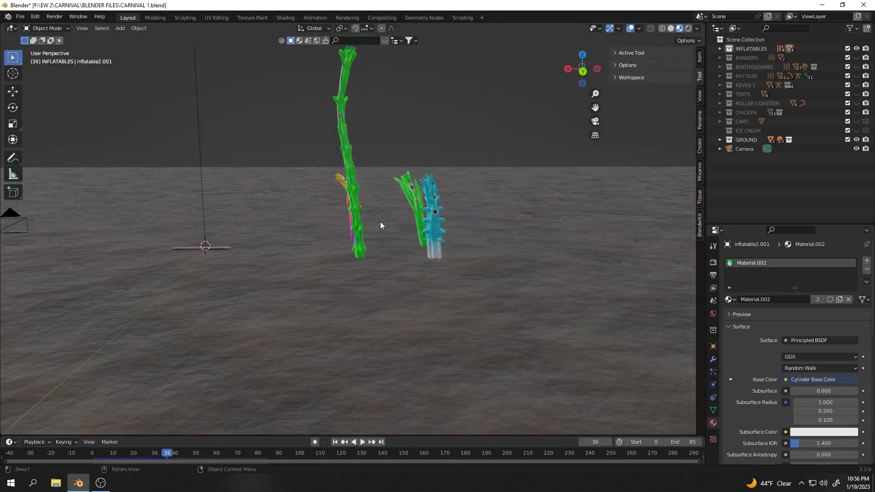